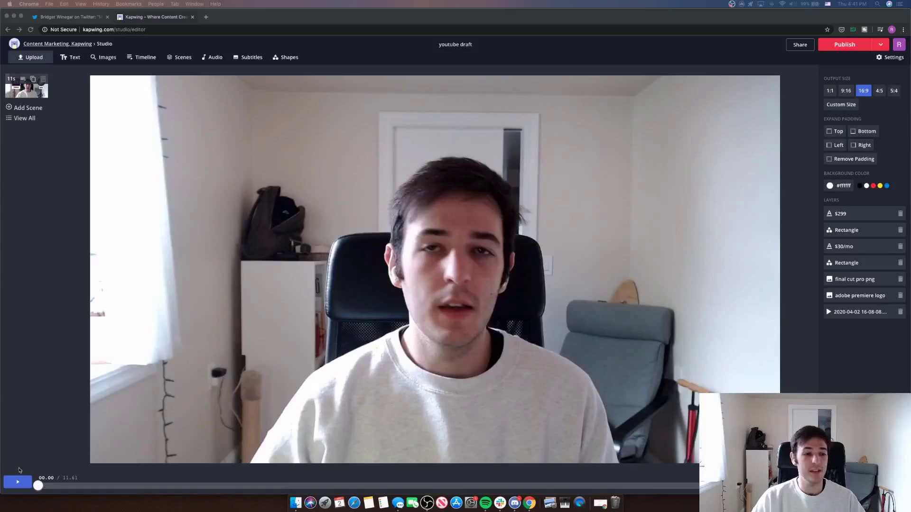
- Duplicate the 11-second webcam scene so it appears twice
click(18, 482)
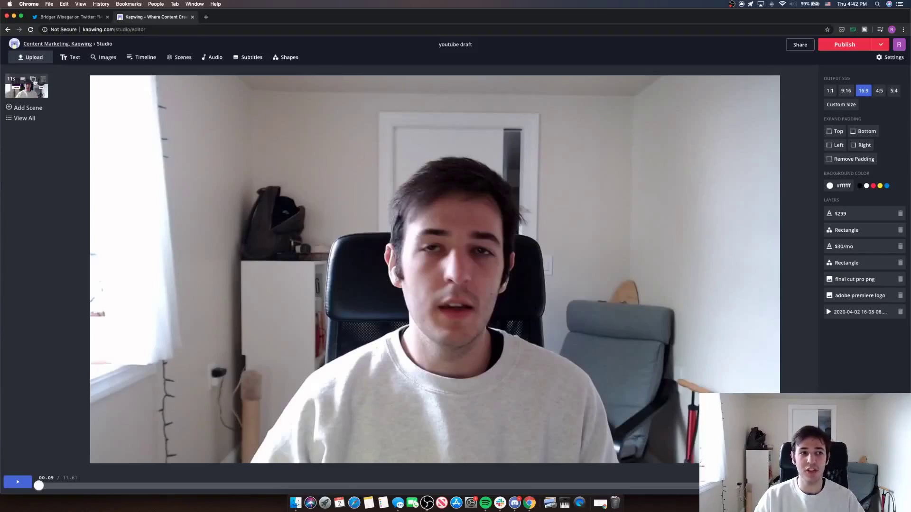
click(34, 79)
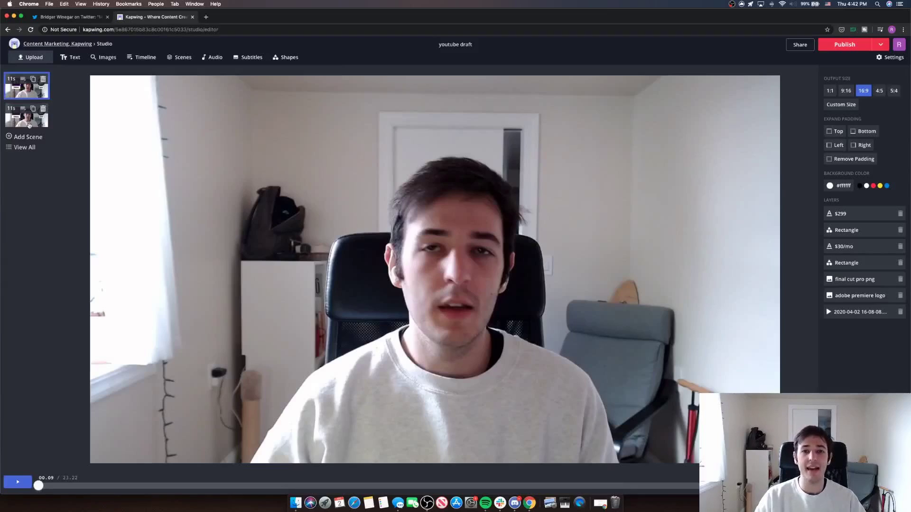
click(30, 125)
click(29, 97)
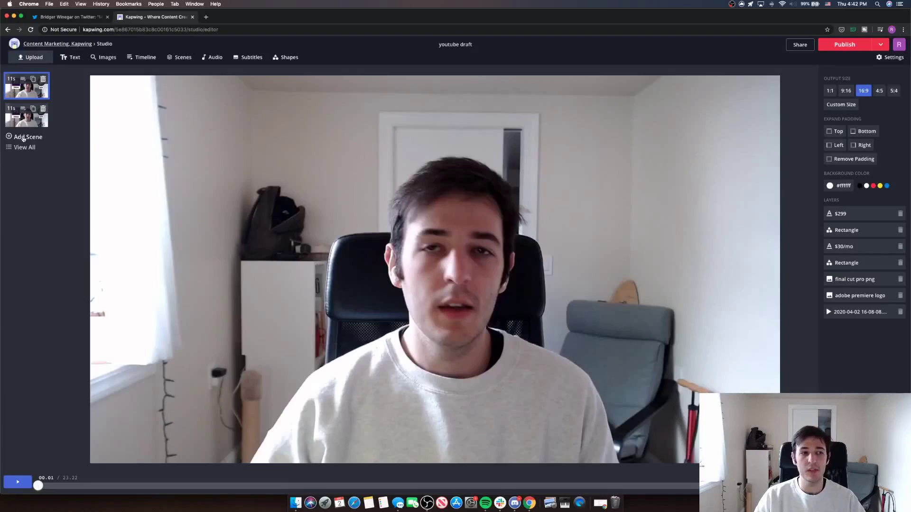
- Add a blank 3-second scene and place it between the two webcam scenes
click(23, 138)
click(24, 152)
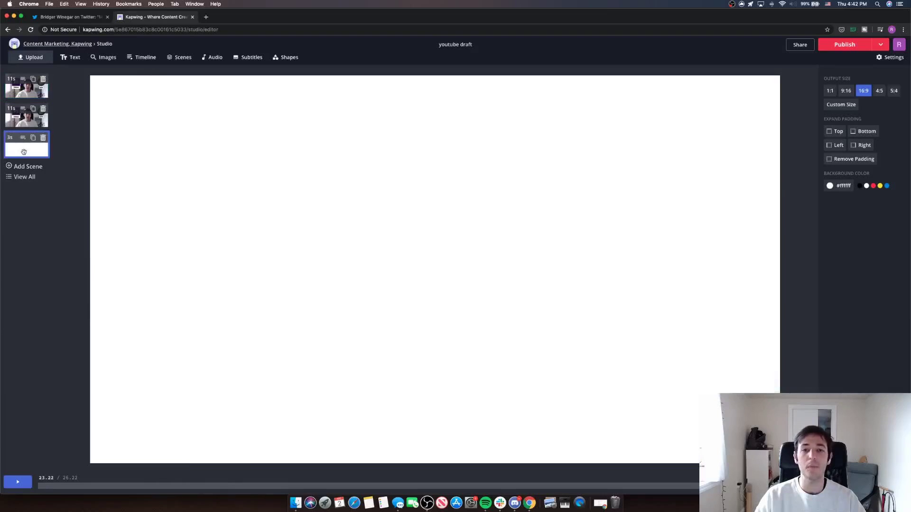
drag(28, 155, 32, 116)
click(31, 123)
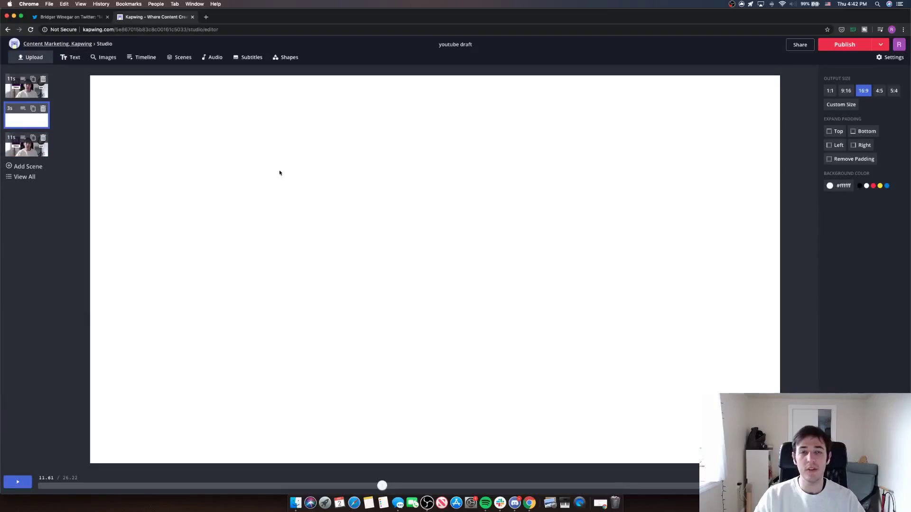
- Trim scene 1's webcam clip to end at 12.54, keeping 3.07–12.54 (9.46 seconds)
click(39, 93)
click(375, 176)
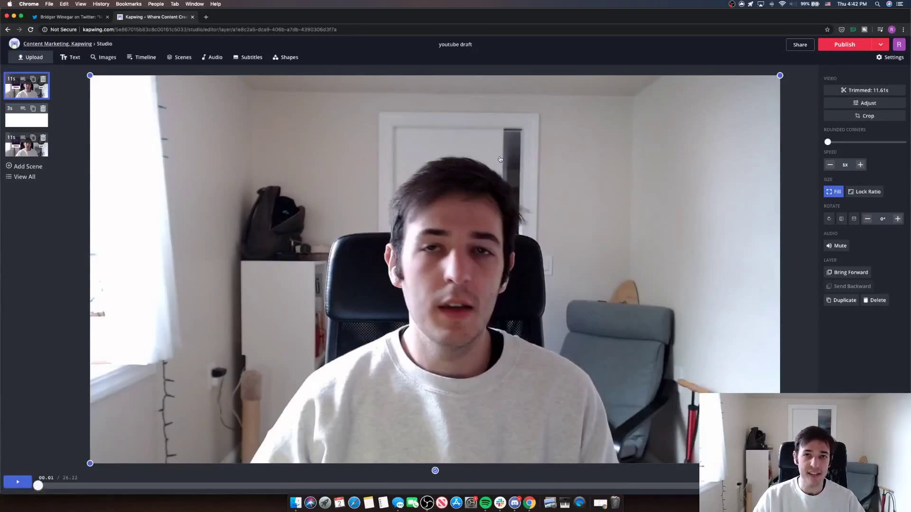
click(854, 90)
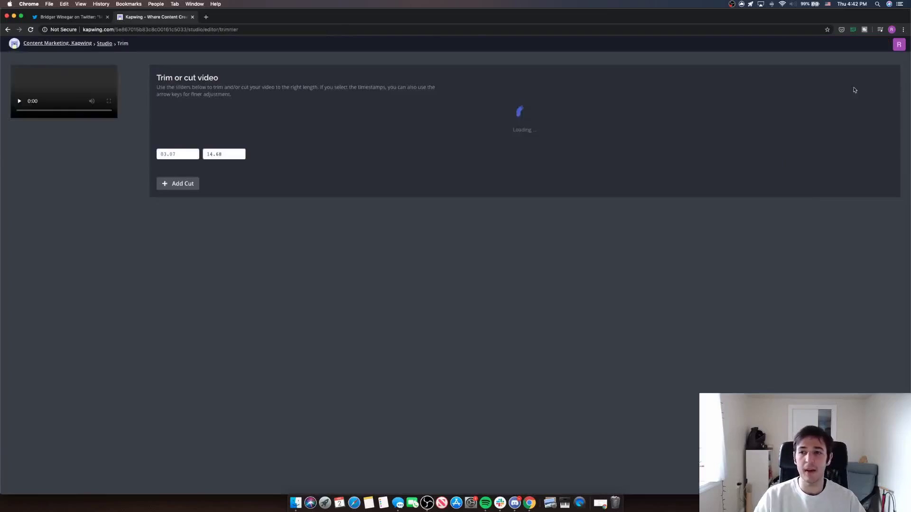
drag(833, 141, 734, 141)
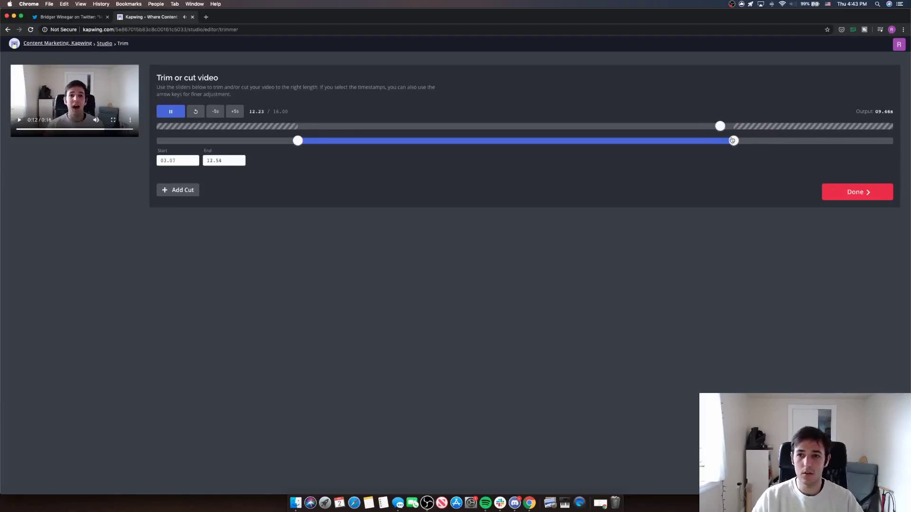
click(653, 127)
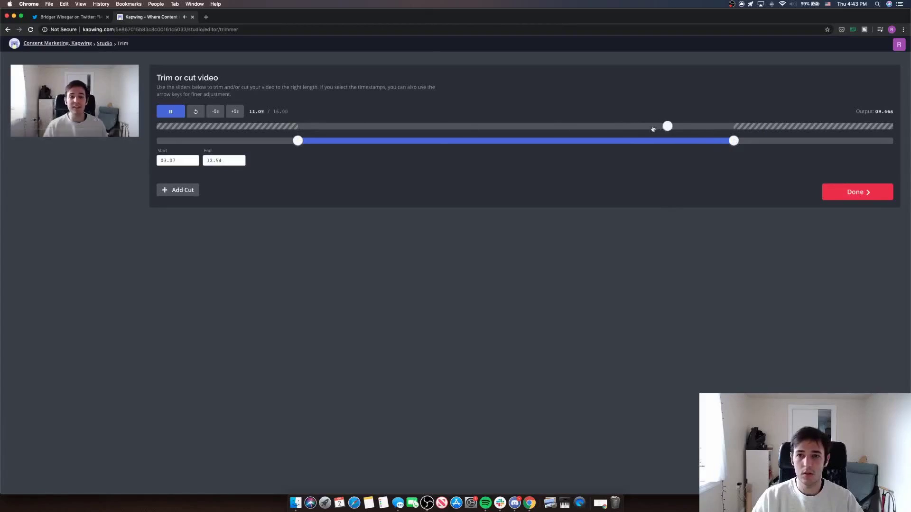
click(873, 198)
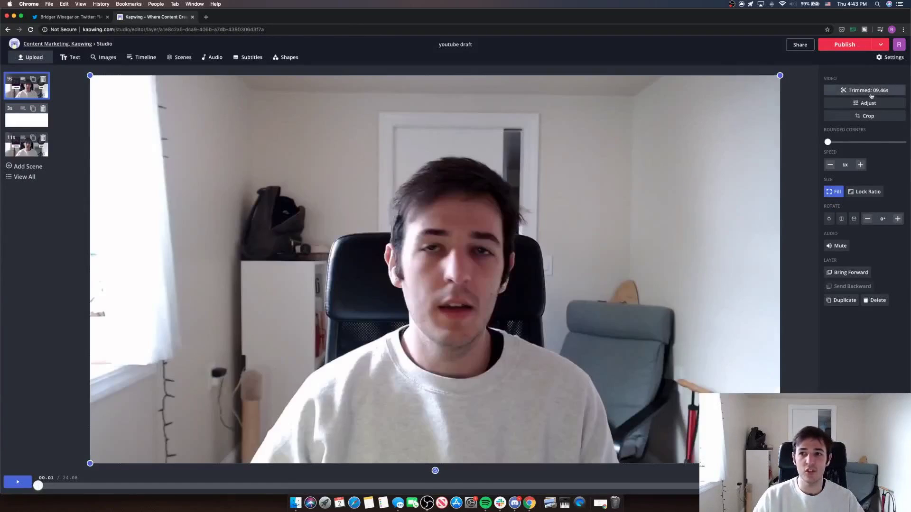
- Trim scene 3's webcam clip to start at 12.47, keeping 12.47–14.68 (2.20 seconds)
click(23, 154)
click(335, 192)
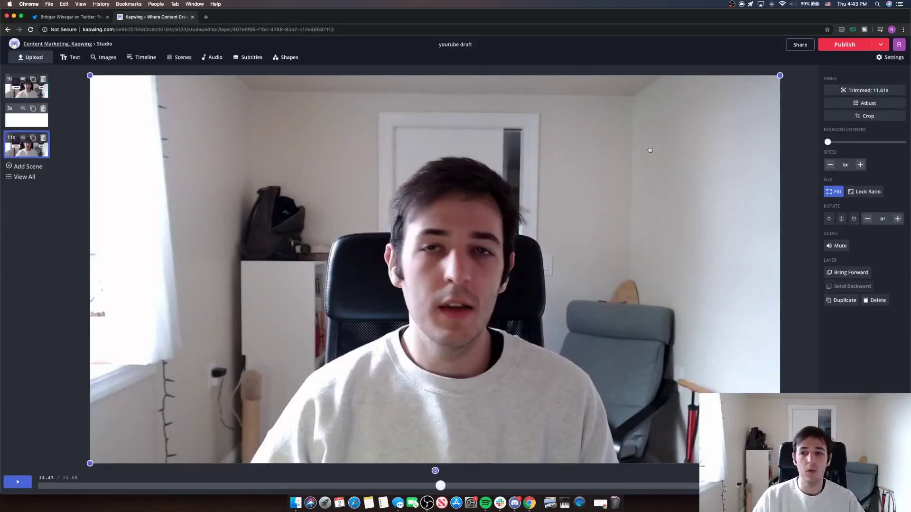
click(872, 93)
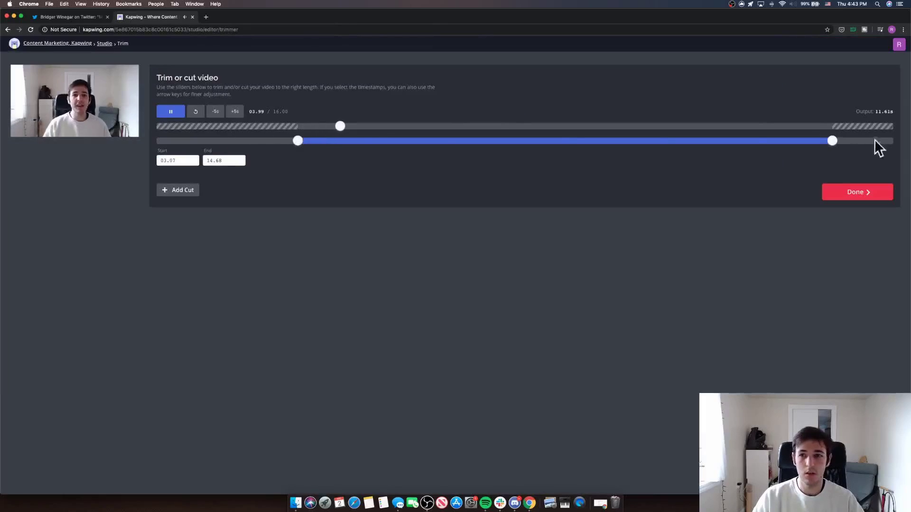
drag(297, 141, 729, 150)
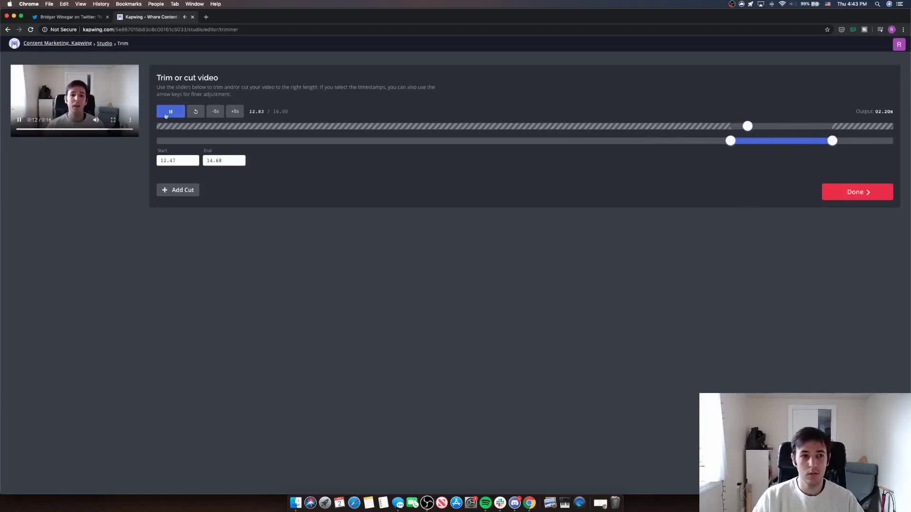
click(867, 195)
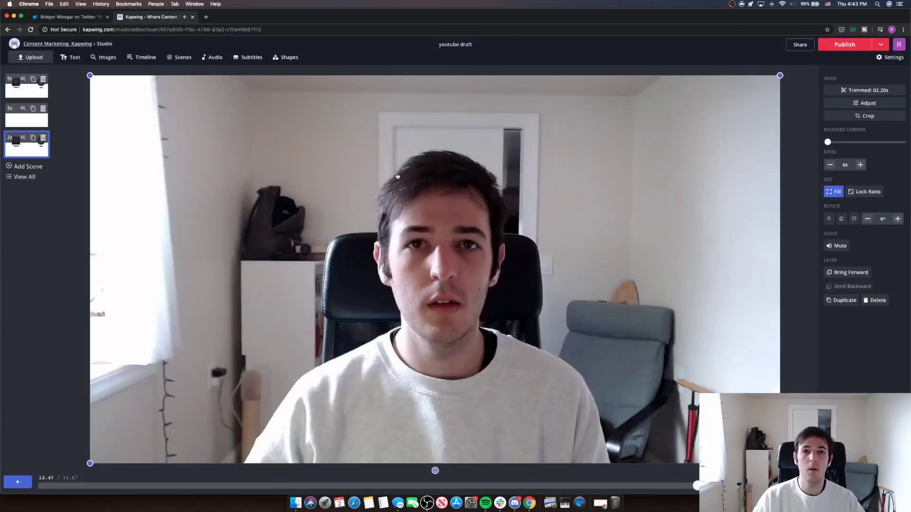
click(37, 99)
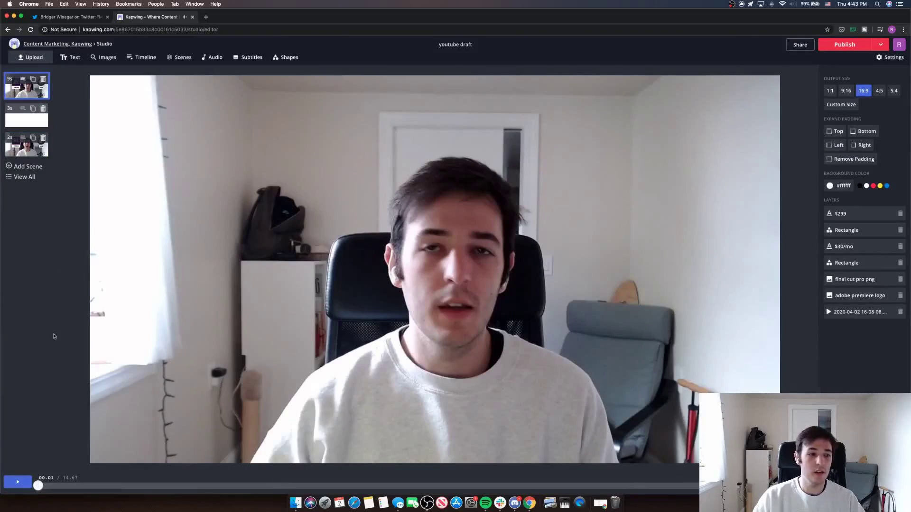
click(19, 482)
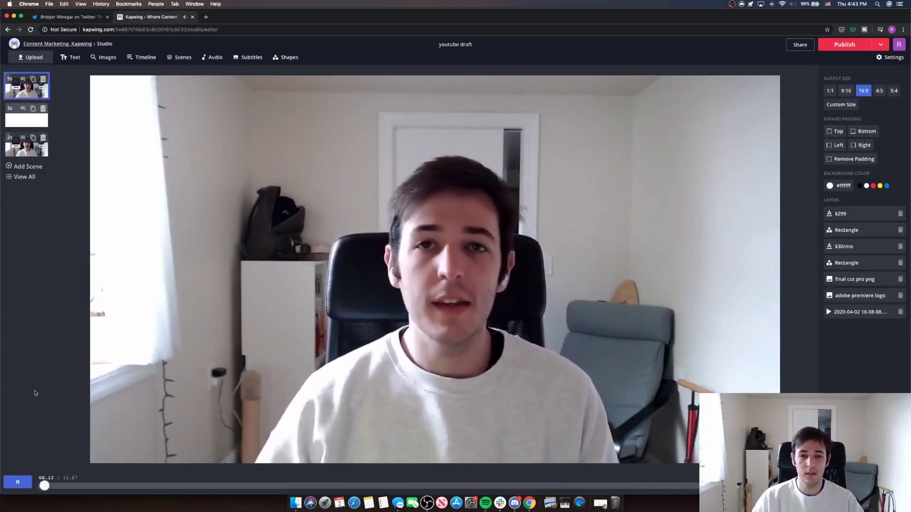
click(23, 482)
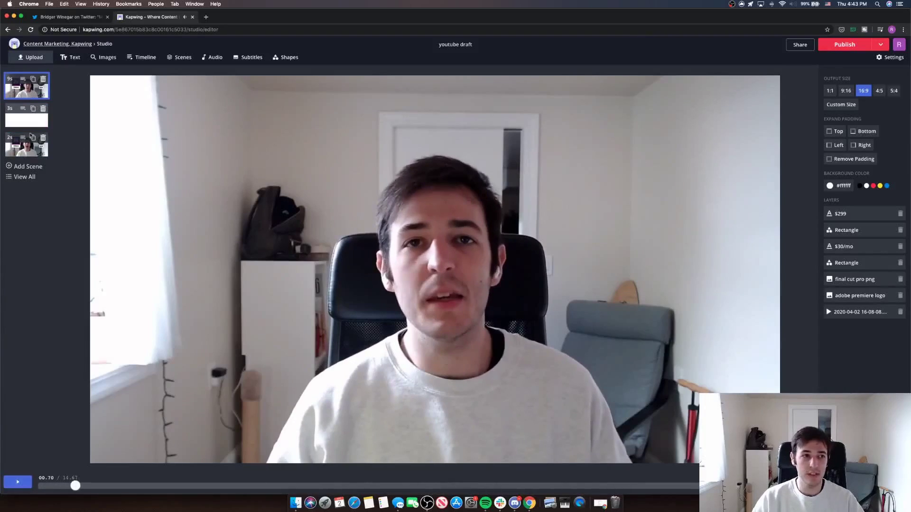
click(29, 90)
- Trim scene 1's clip to end at 12.28 (9.20 seconds), then select the blank scene 2
click(536, 233)
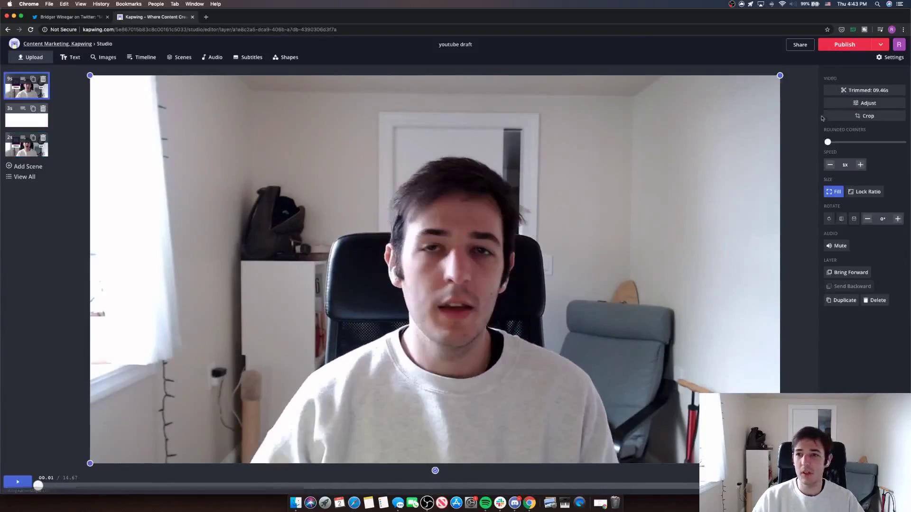
click(854, 89)
click(690, 127)
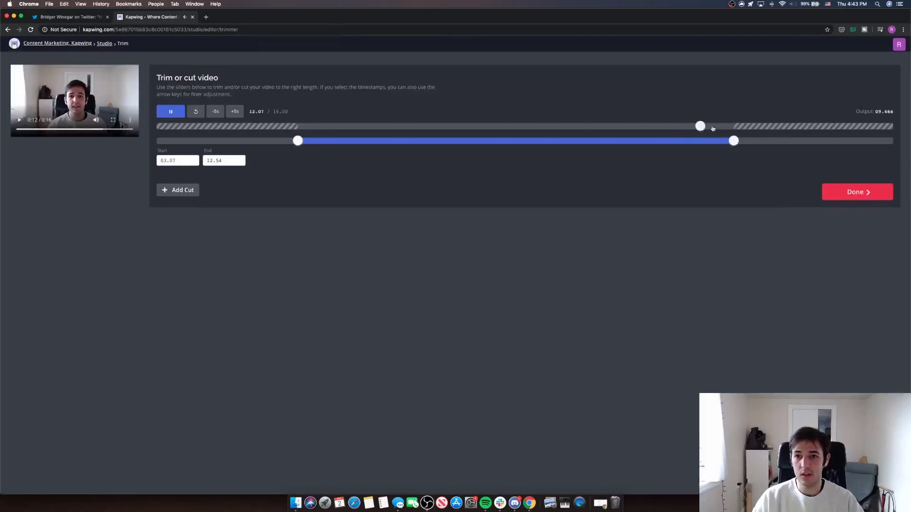
drag(733, 140, 720, 142)
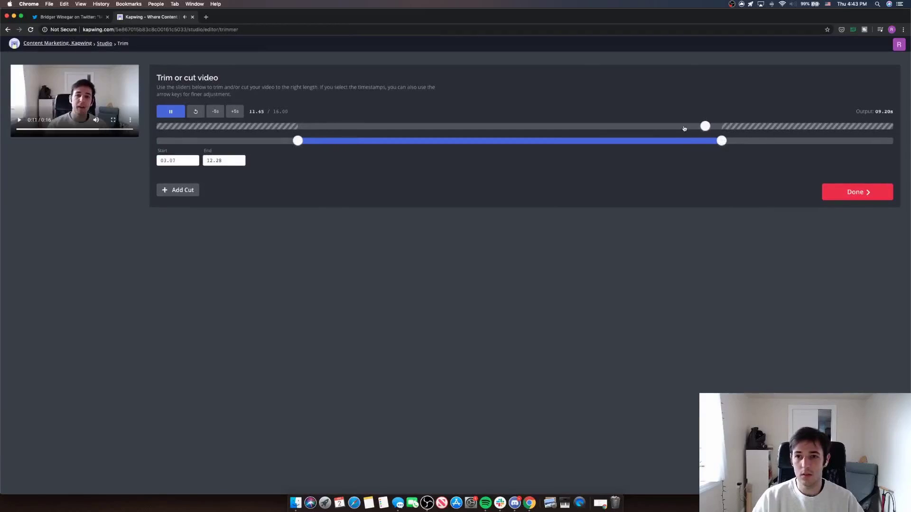
click(685, 127)
click(648, 127)
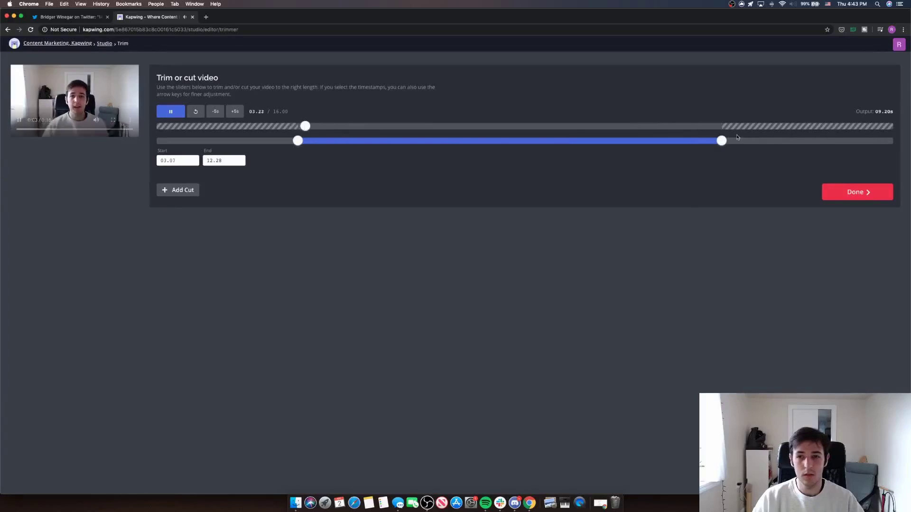
click(843, 192)
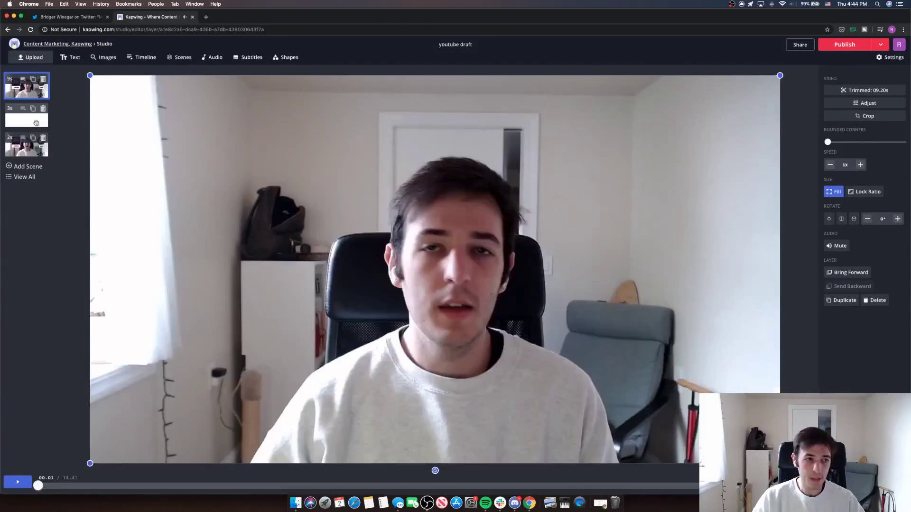
click(33, 122)
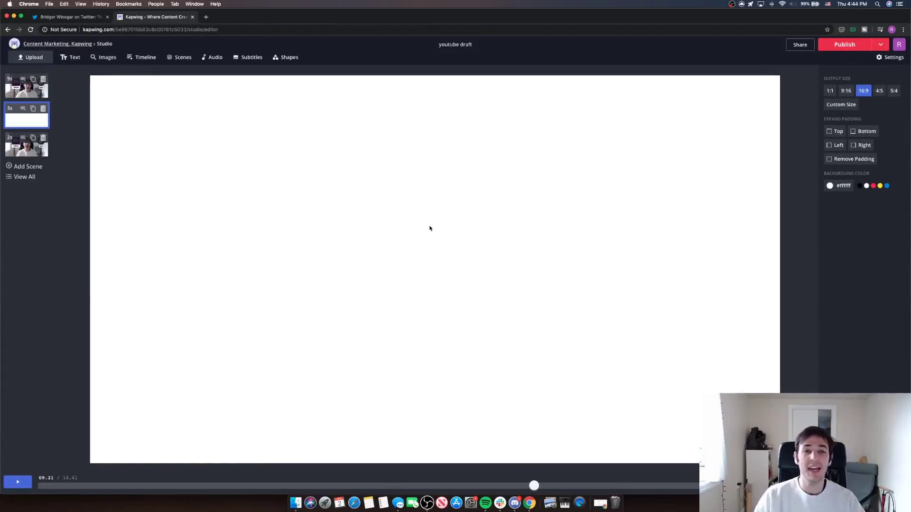
click(83, 19)
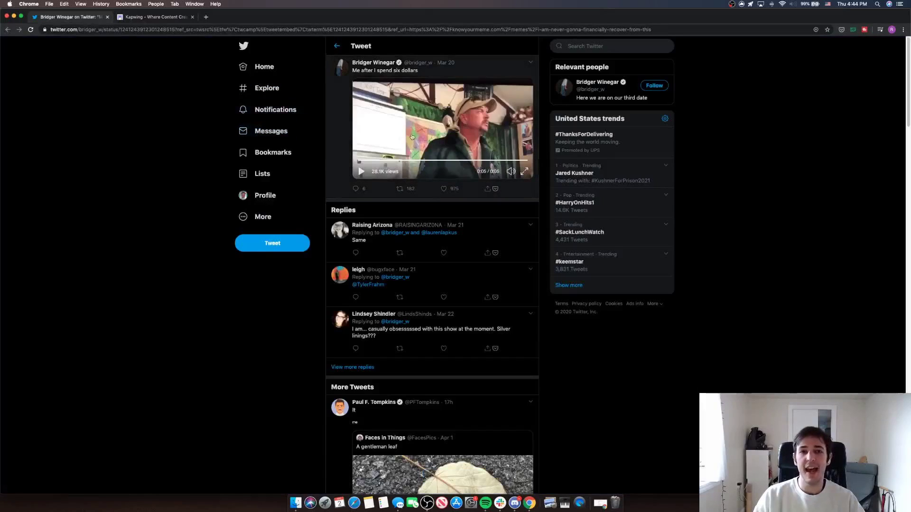
- Copy the tweet's link via its share menu and go back to the Kapwing tab
click(360, 162)
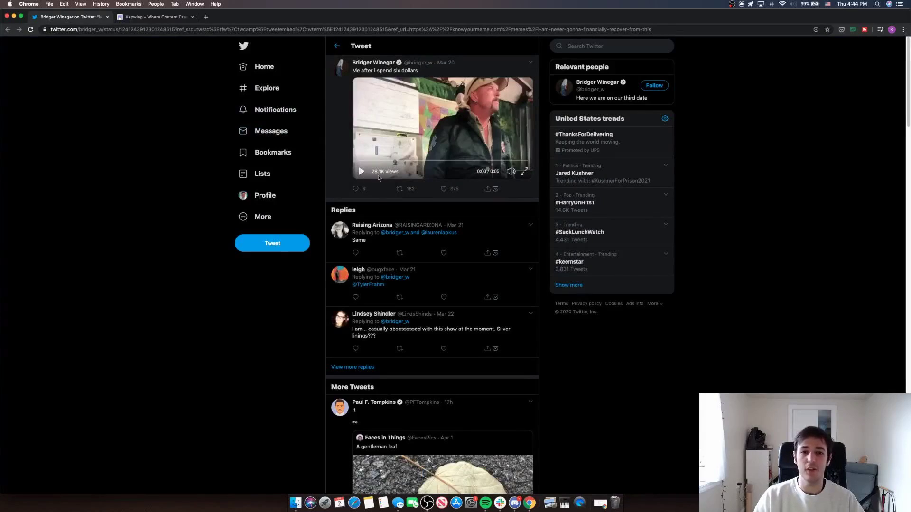
click(485, 189)
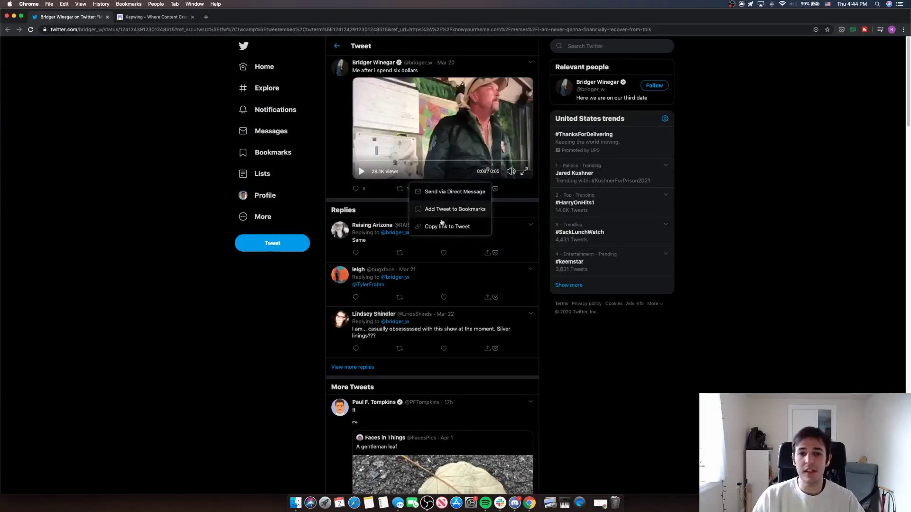
click(444, 225)
click(158, 18)
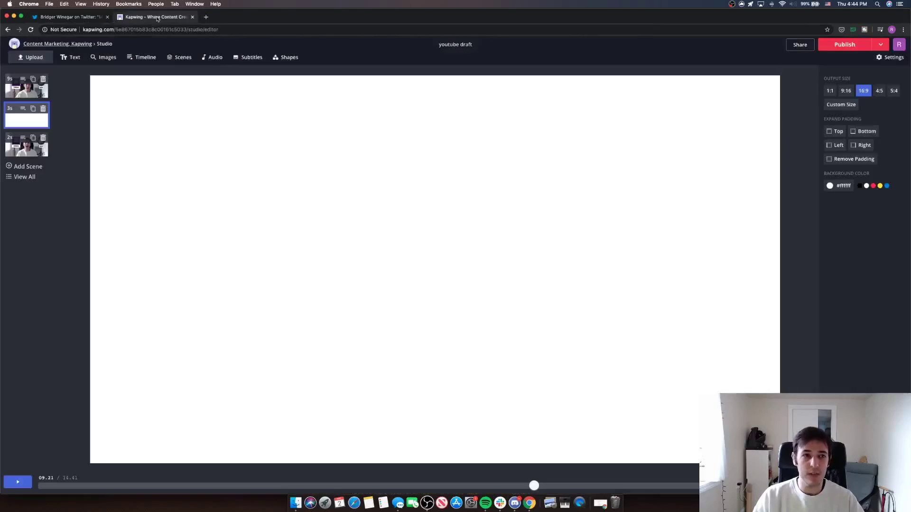
- Paste the tweet URL into scene 2's upload field, making it 4 seconds, and preview playback
click(37, 59)
key(super+v)
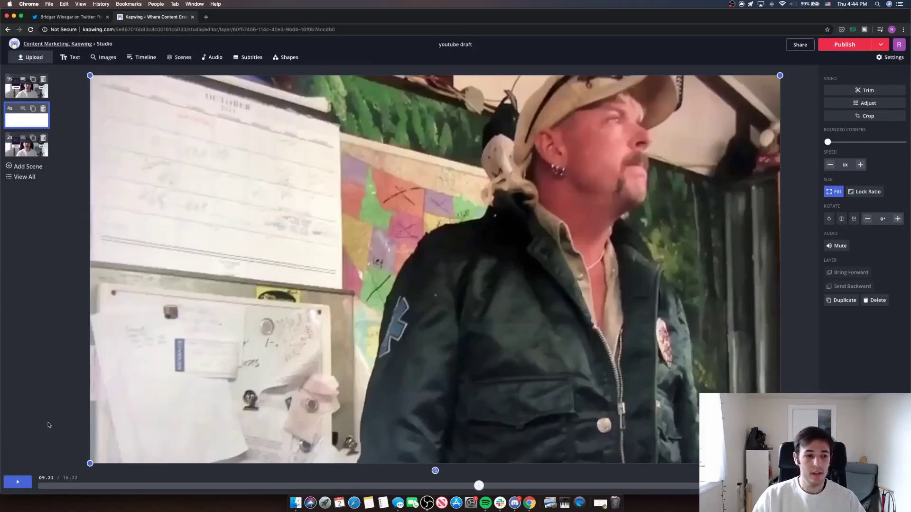
click(19, 484)
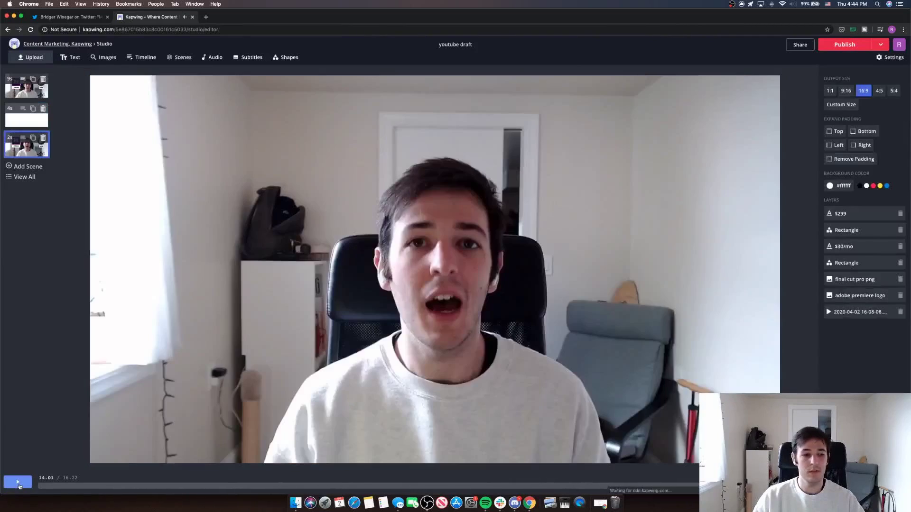
click(18, 483)
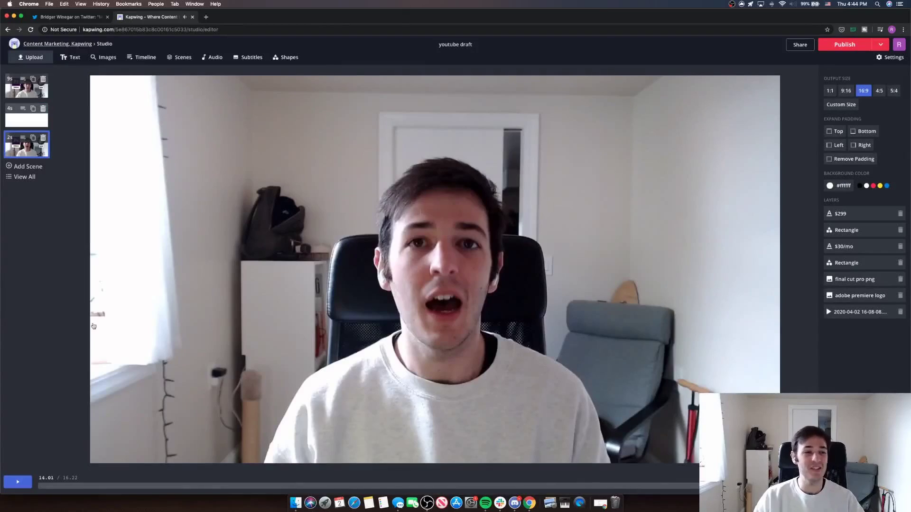
click(20, 95)
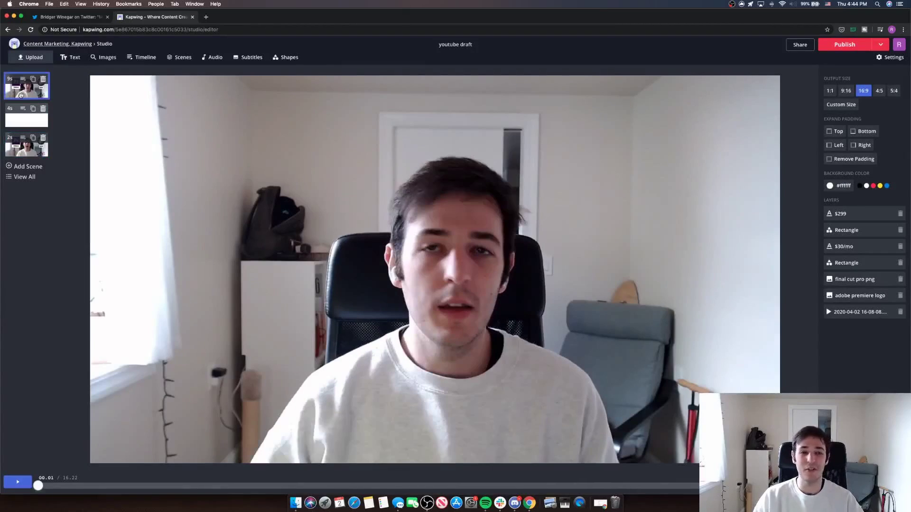
click(28, 123)
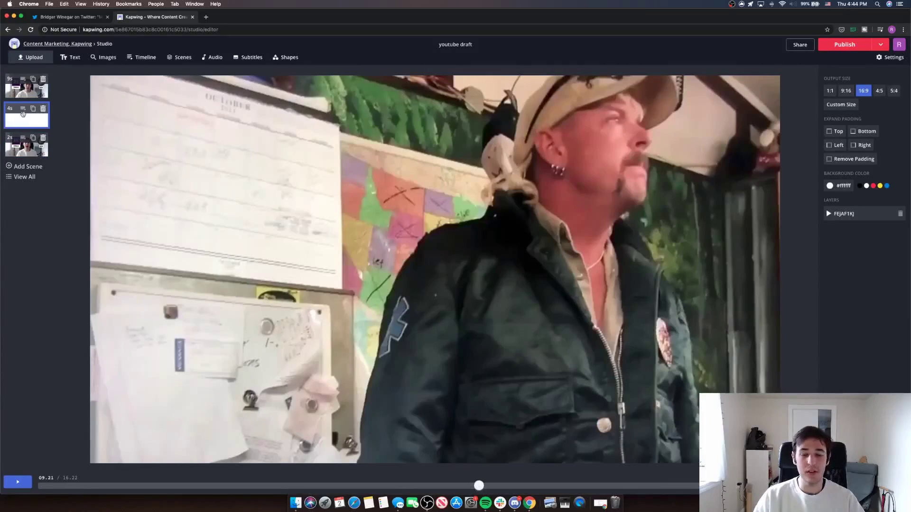
click(30, 98)
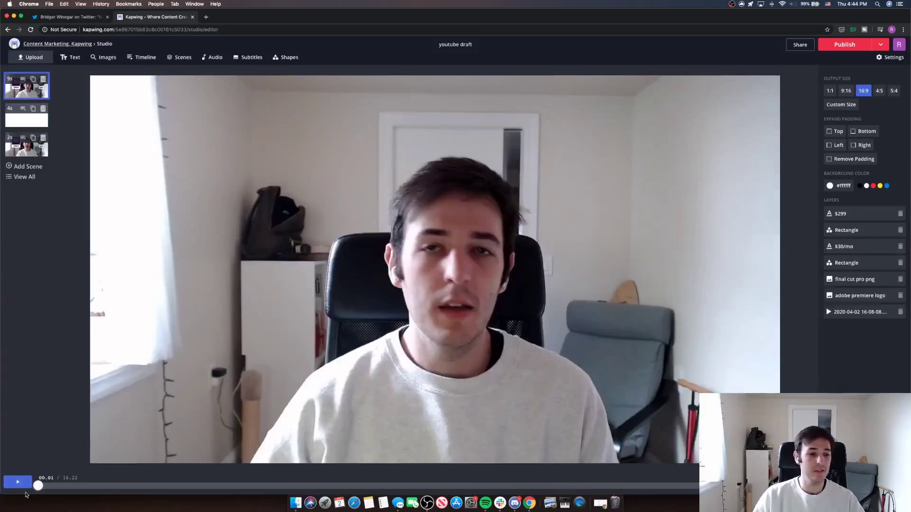
click(23, 482)
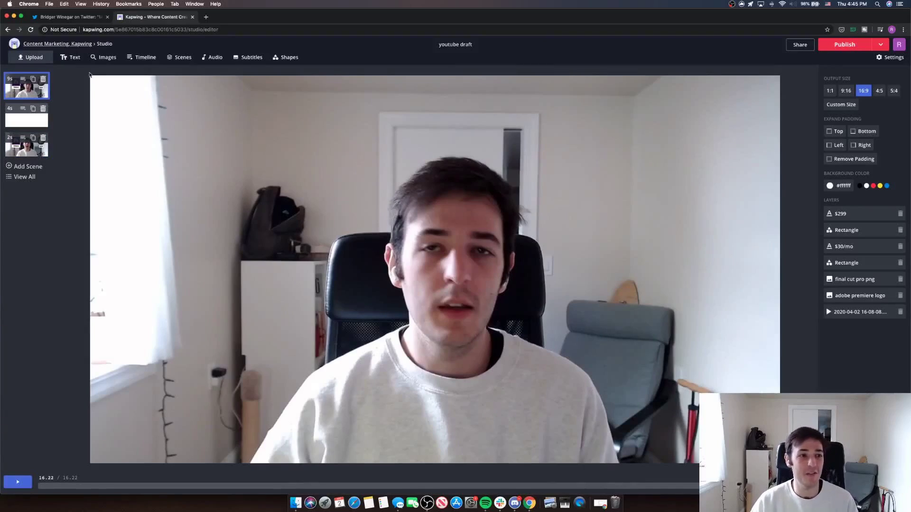
click(24, 122)
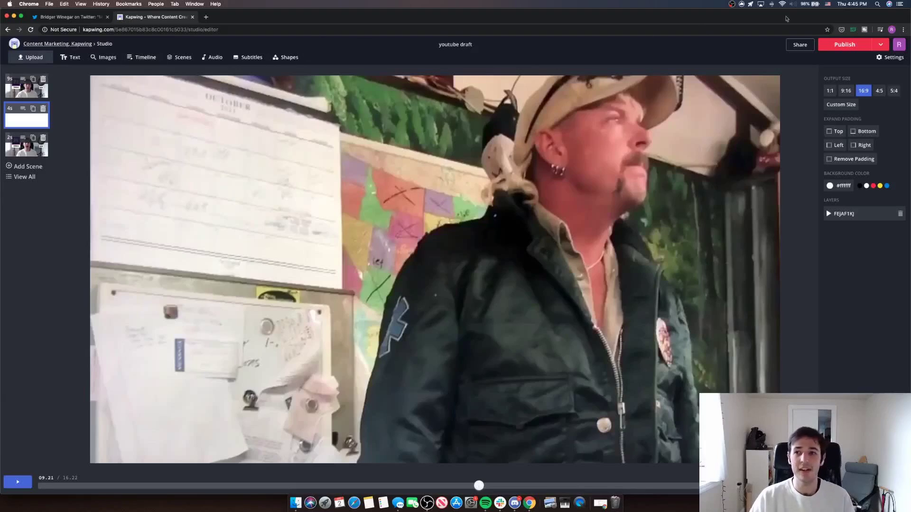
- Publish the project as the 16-second 'youtube draft' video and play it
click(847, 46)
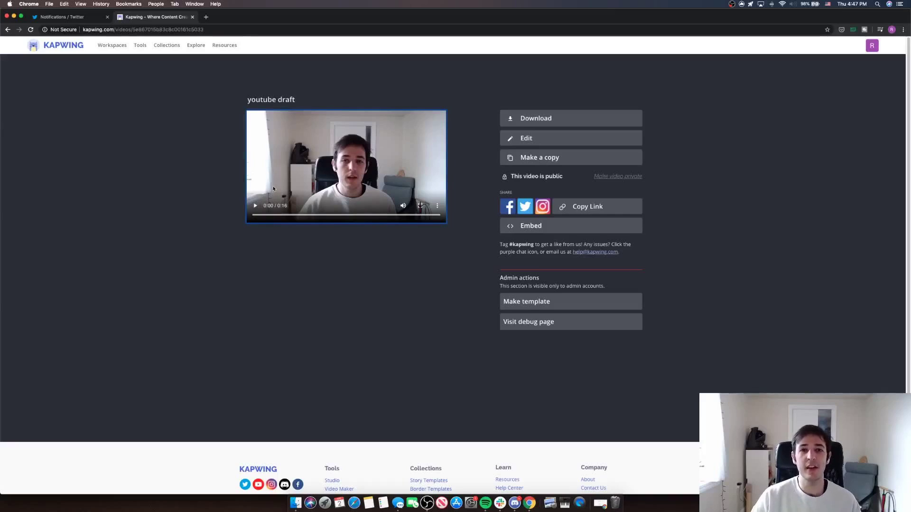
click(255, 206)
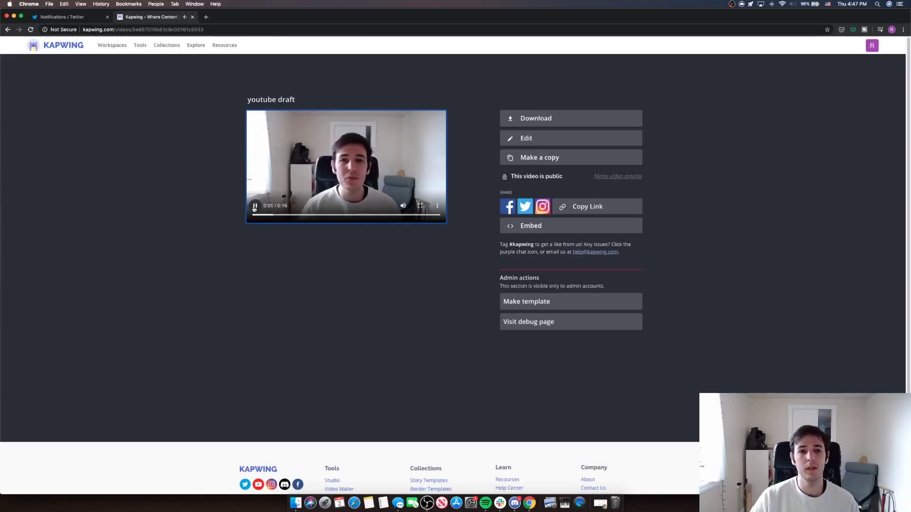